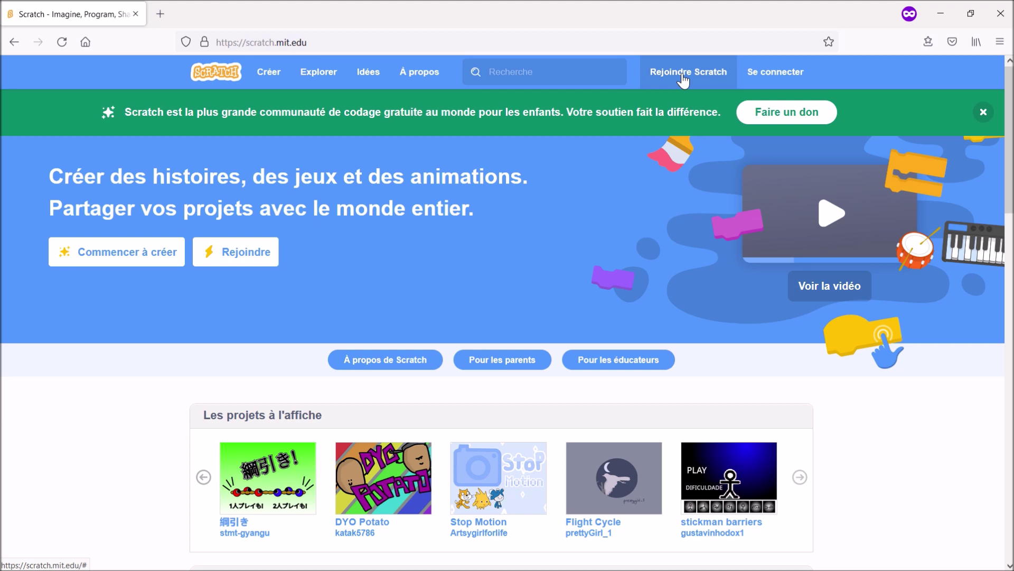
- Open the 'Rejoindre Scratch' sign-up form from the Scratch home page
click(683, 74)
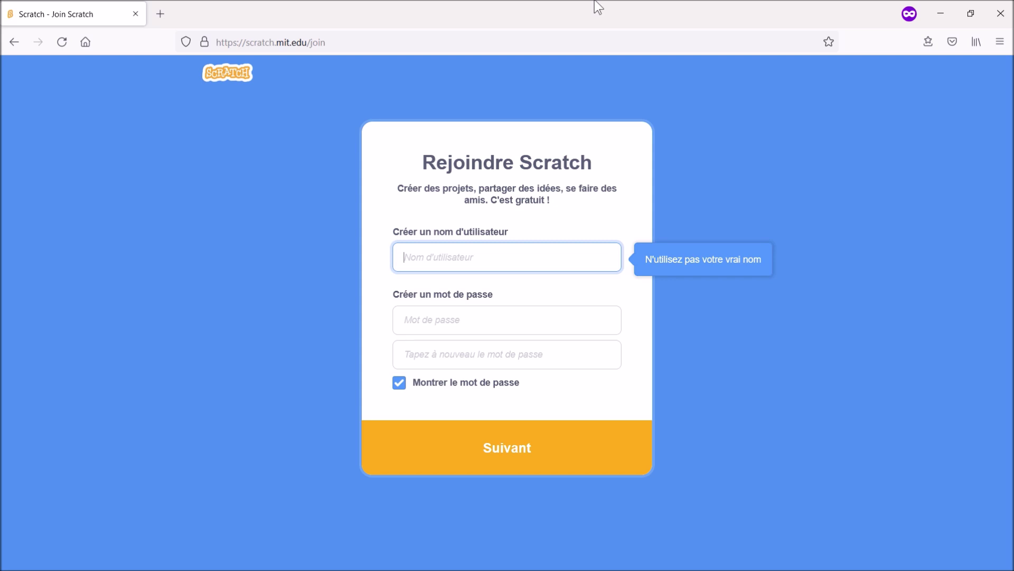
- Enter a new username and a password, then continue to the country question
click(416, 256)
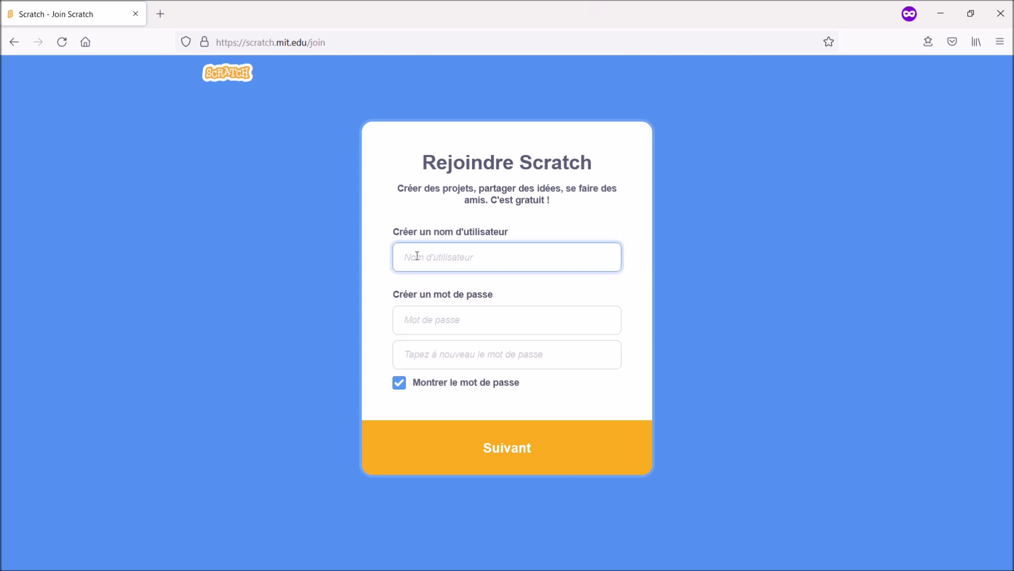
text(supermarioleforest)
click(442, 316)
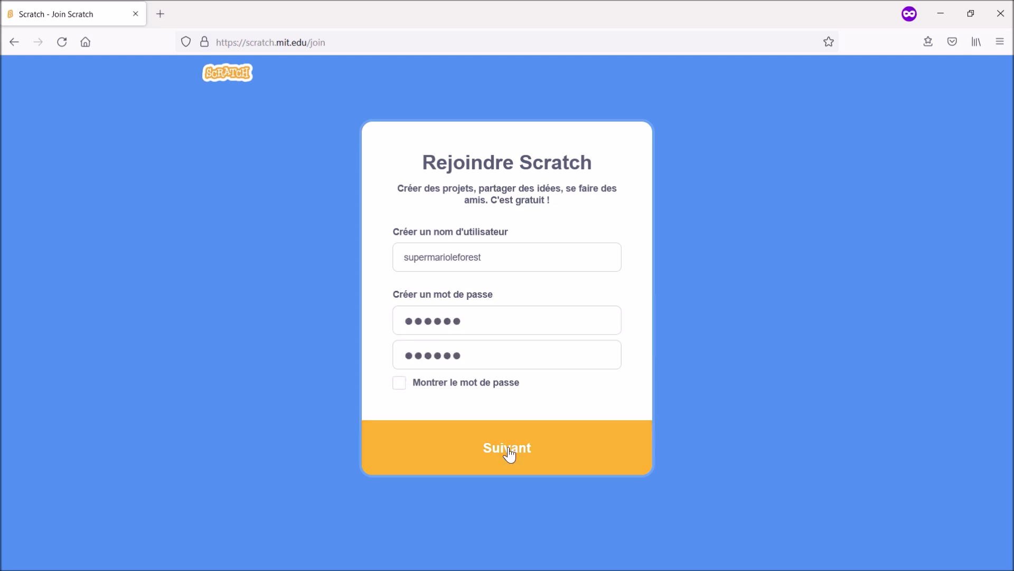
click(509, 452)
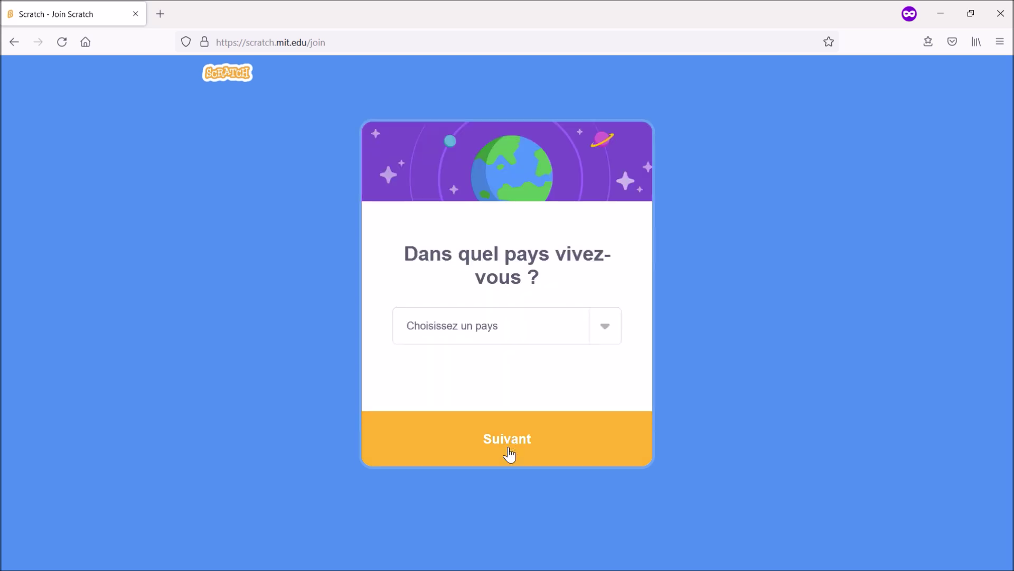
- Choose France as the country and move on to the birth date
click(522, 319)
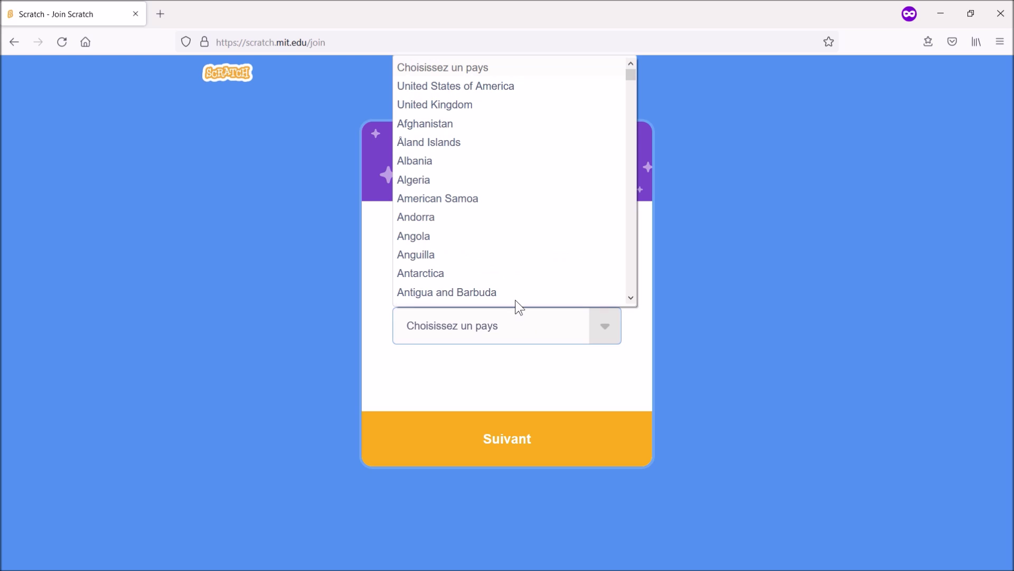
scroll(507, 230, down, 2)
text(fr)
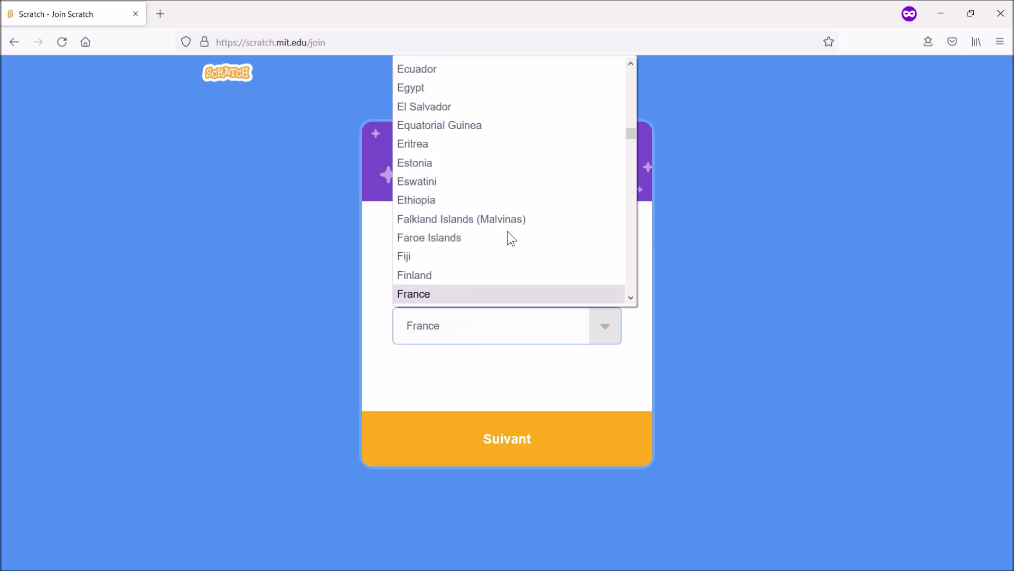
click(478, 296)
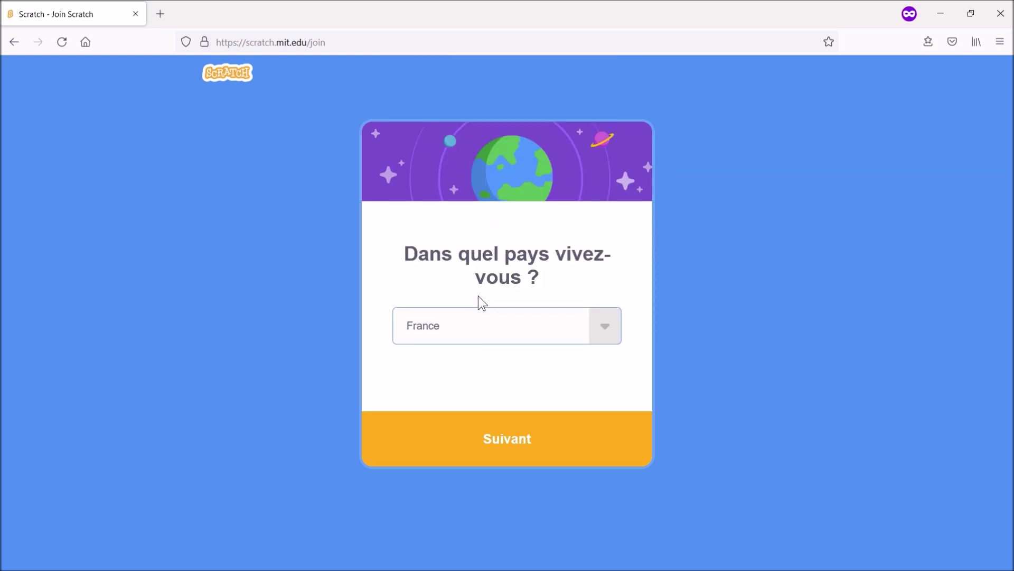
click(506, 449)
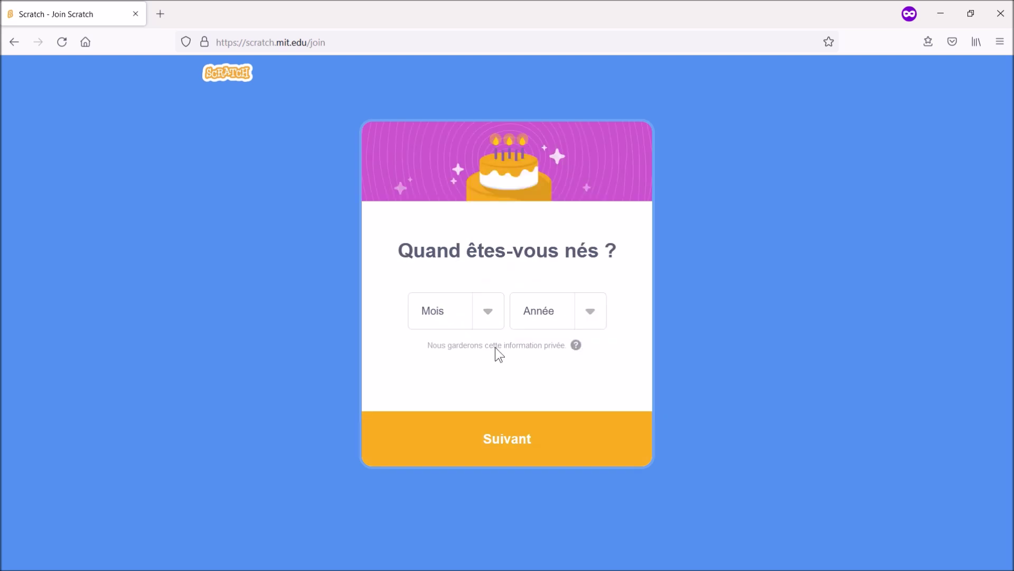
- Set the birth date to Janvier 1905 and continue to the gender question
click(493, 315)
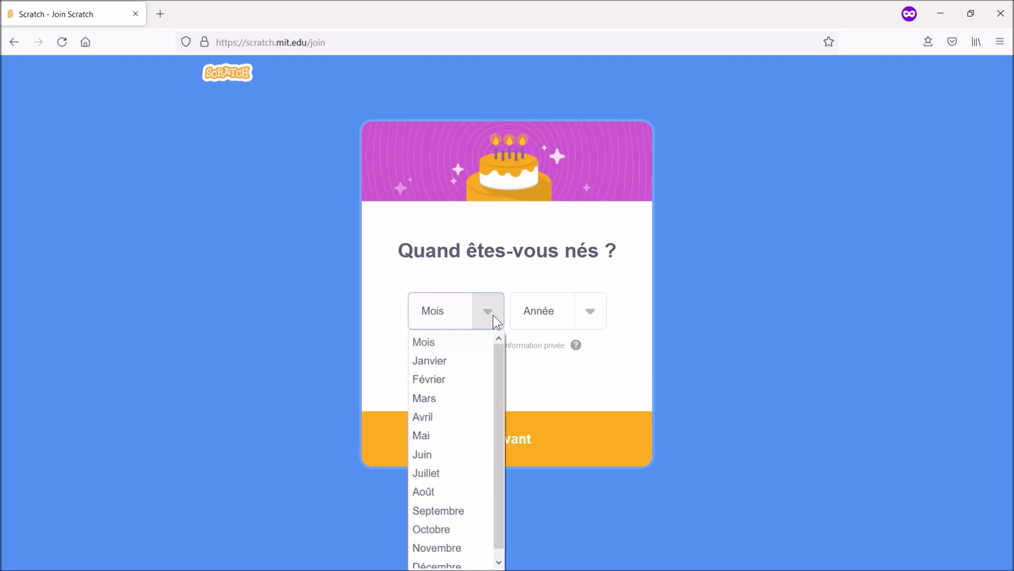
click(467, 360)
click(555, 322)
scroll(540, 479, down, 10)
scroll(541, 481, down, 15)
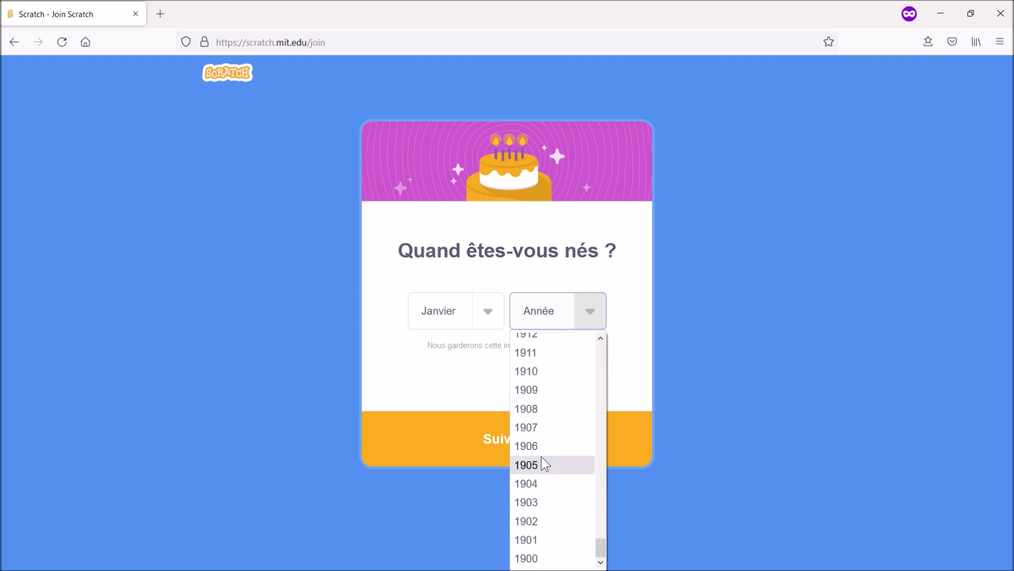
click(542, 460)
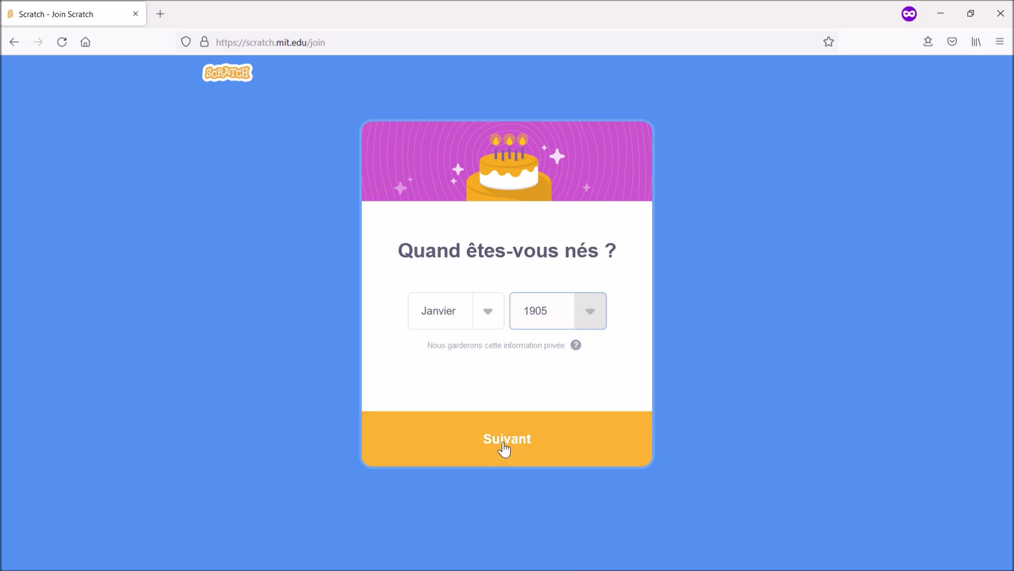
click(505, 449)
- Select 'Je préfère ne pas le dire' as gender, enter an e-mail address, and create the account
click(431, 266)
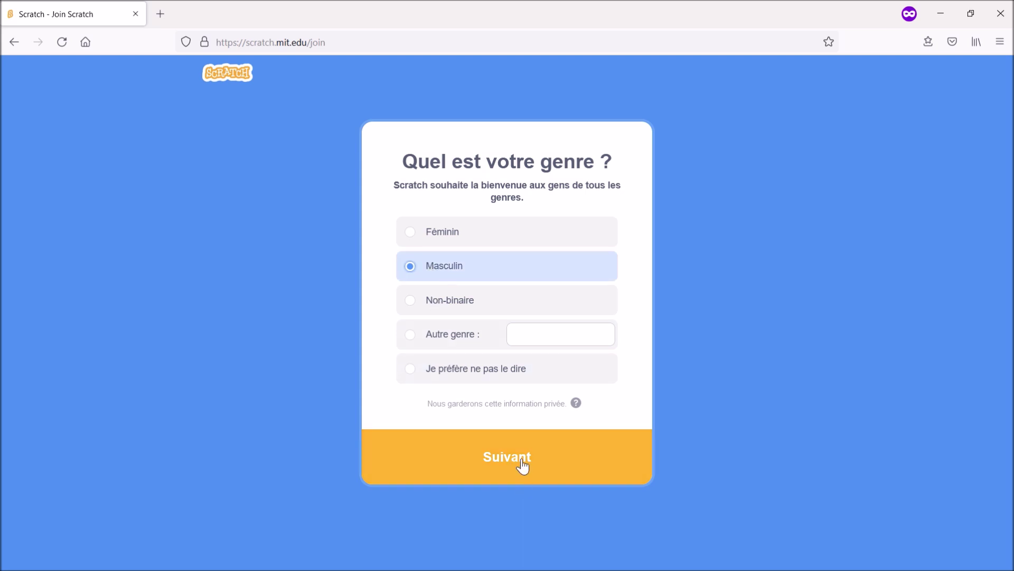
click(444, 373)
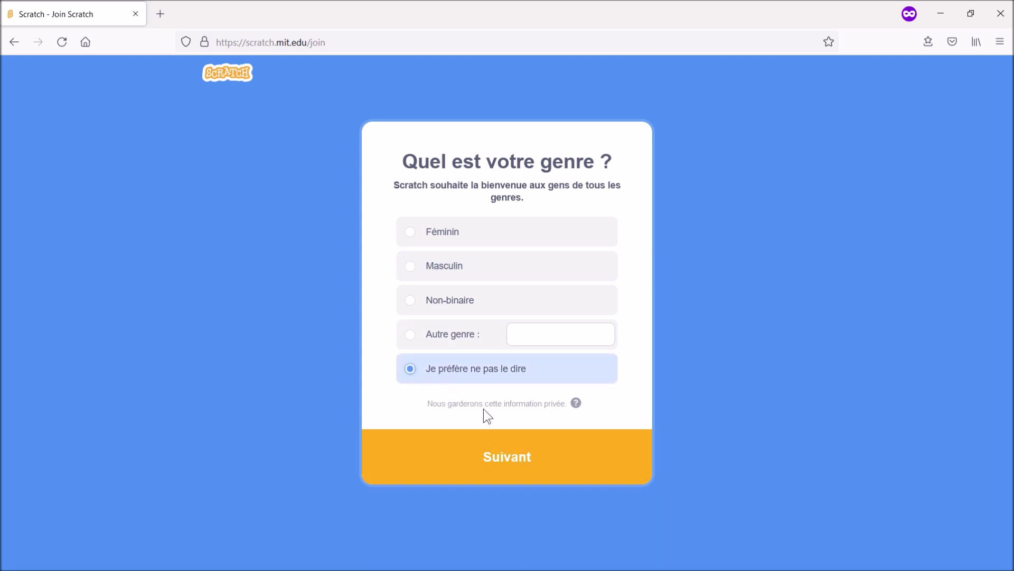
click(507, 459)
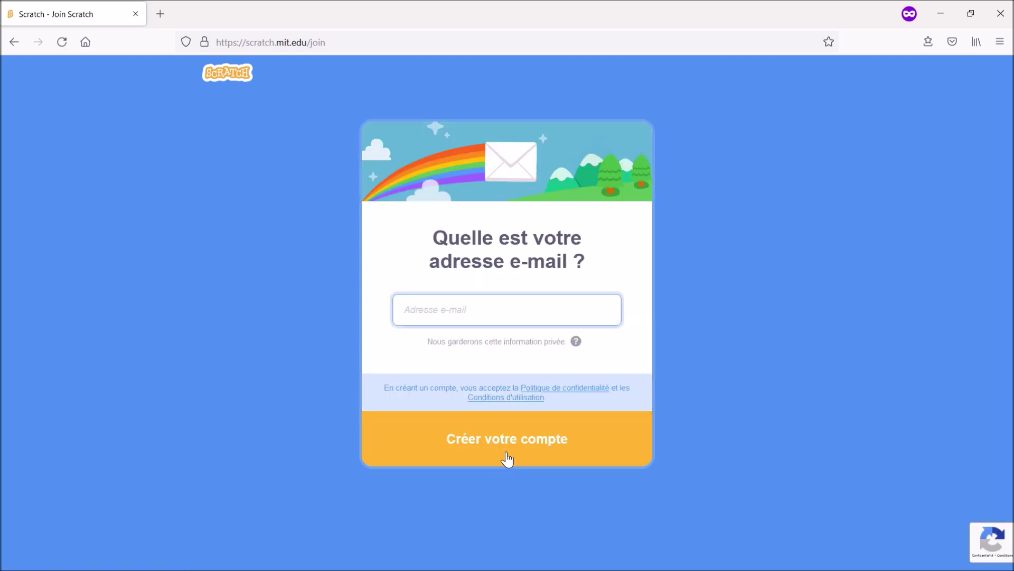
click(505, 453)
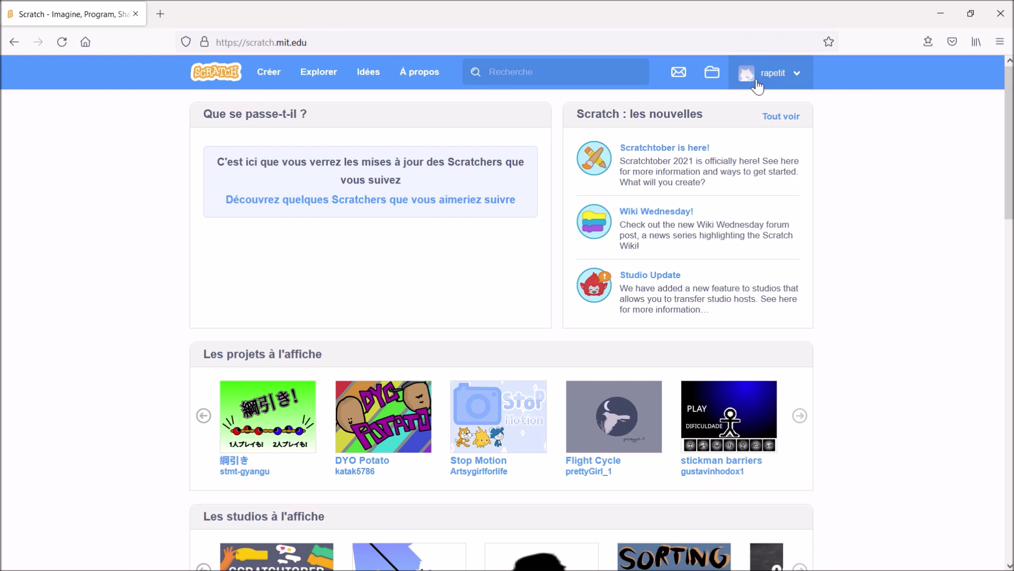
- Start a new project with 'Créer', opening Untitled-43 in the editor
click(272, 74)
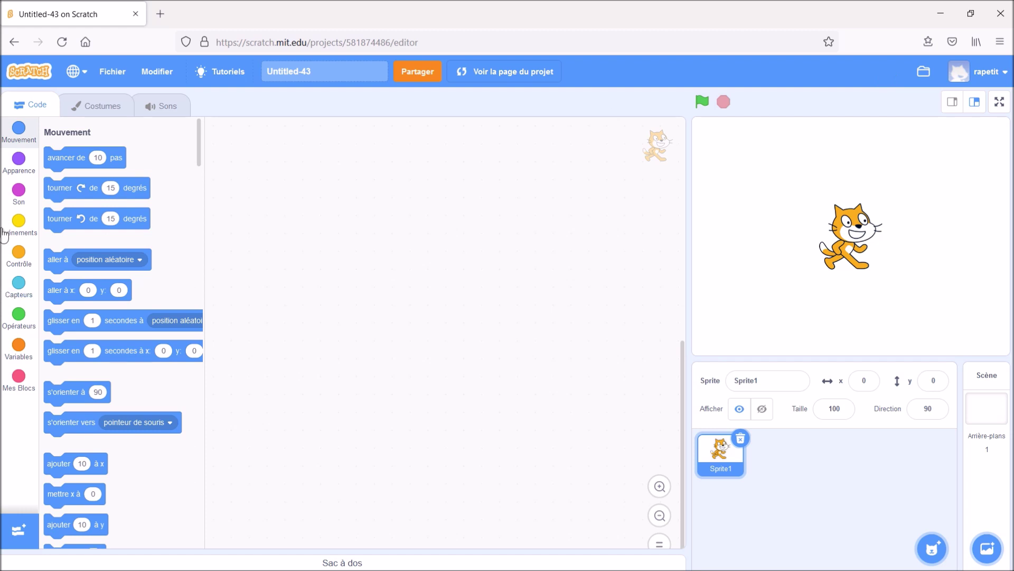
- Build a green-flag script where the cat says 'Bonjour !', then save the project
click(21, 216)
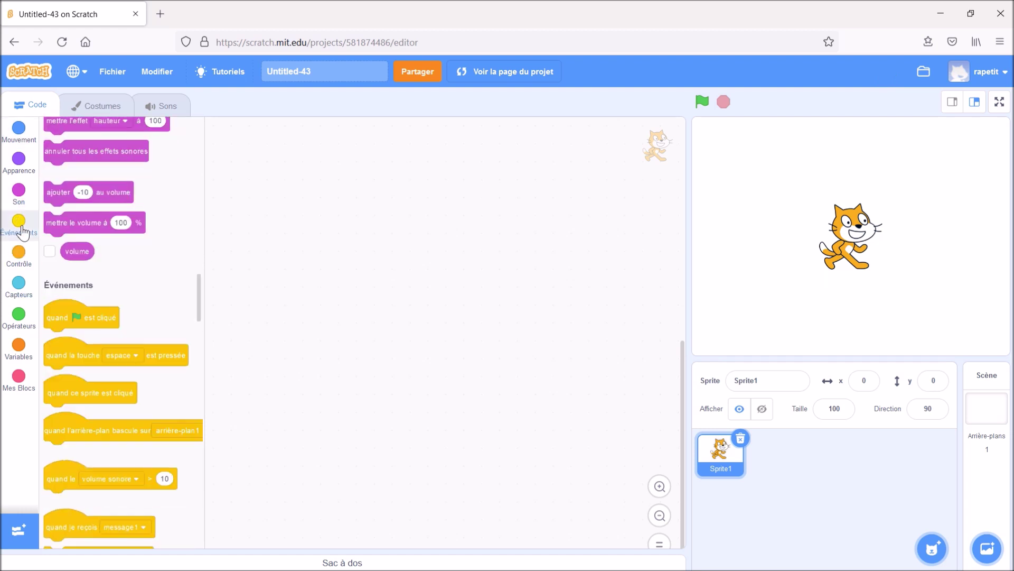
drag(77, 166, 331, 199)
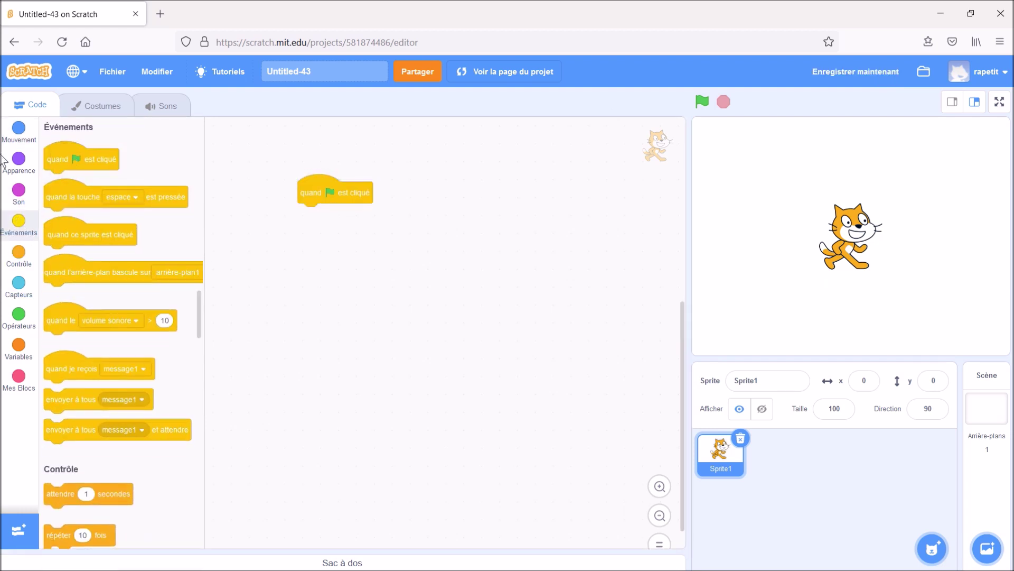
click(19, 165)
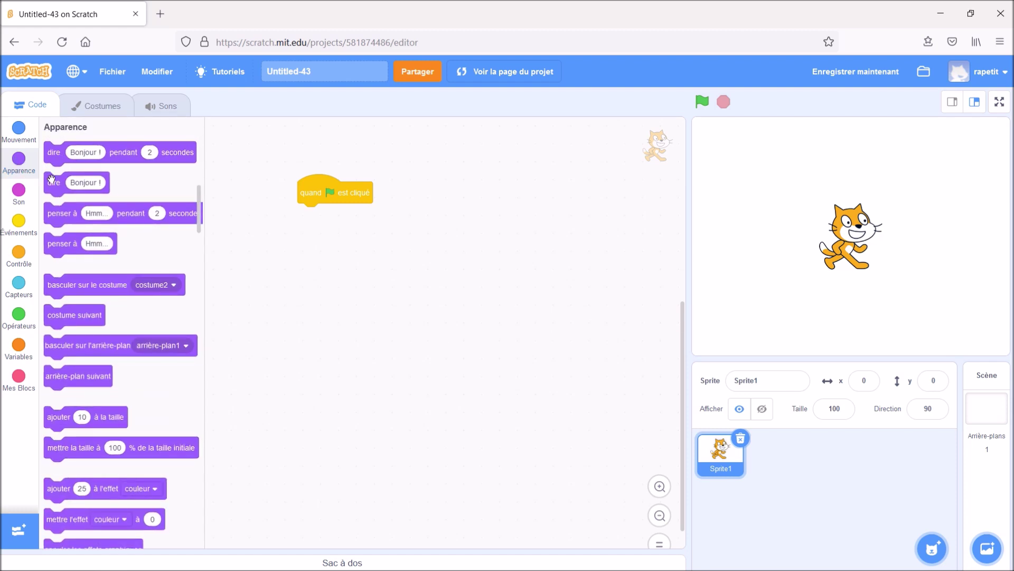
drag(54, 183, 326, 219)
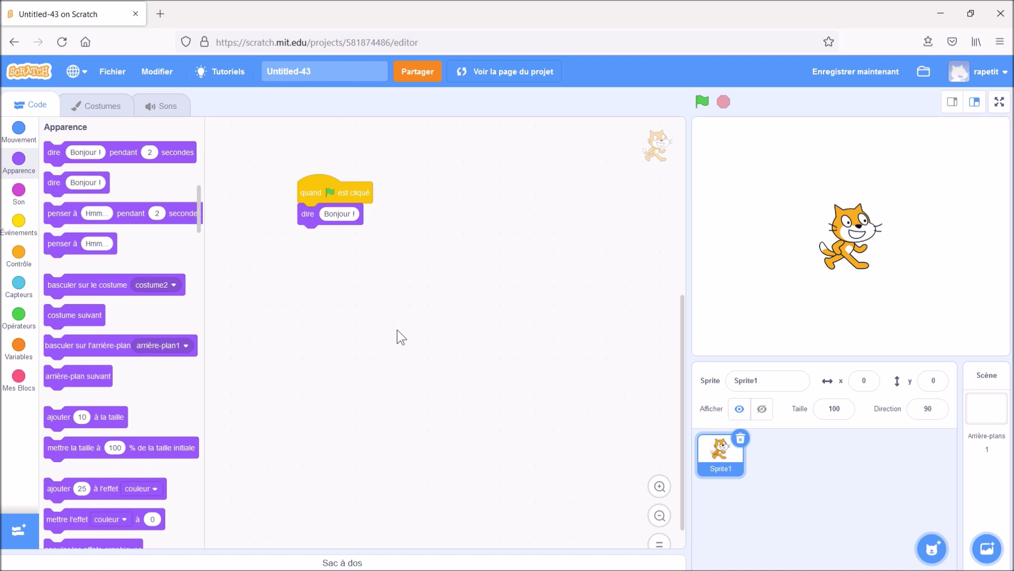
click(870, 75)
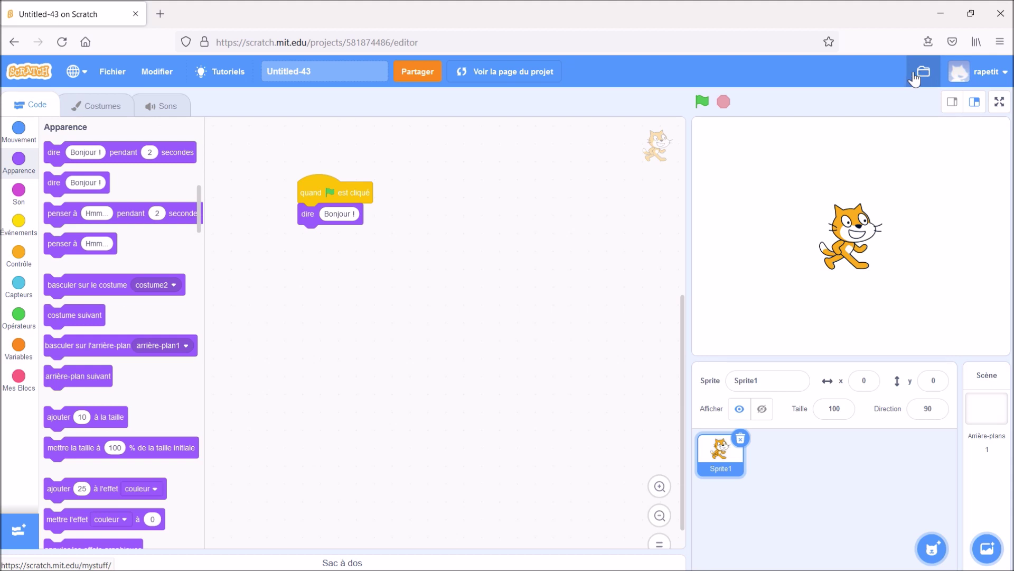
- Run the project from its page to show the cat's 'Bonjour !' bubble, then reopen the editor
click(527, 76)
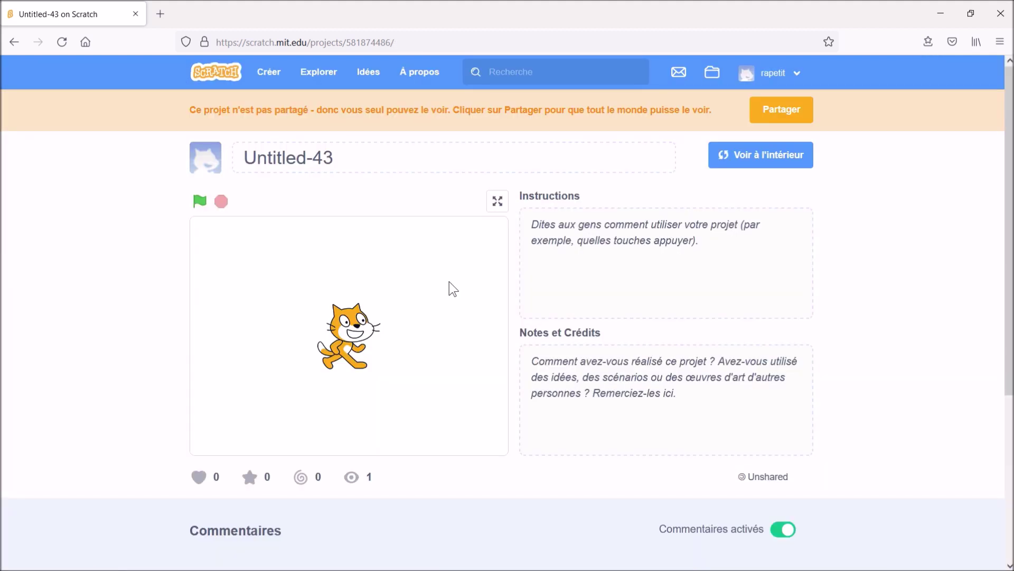
click(199, 208)
click(758, 156)
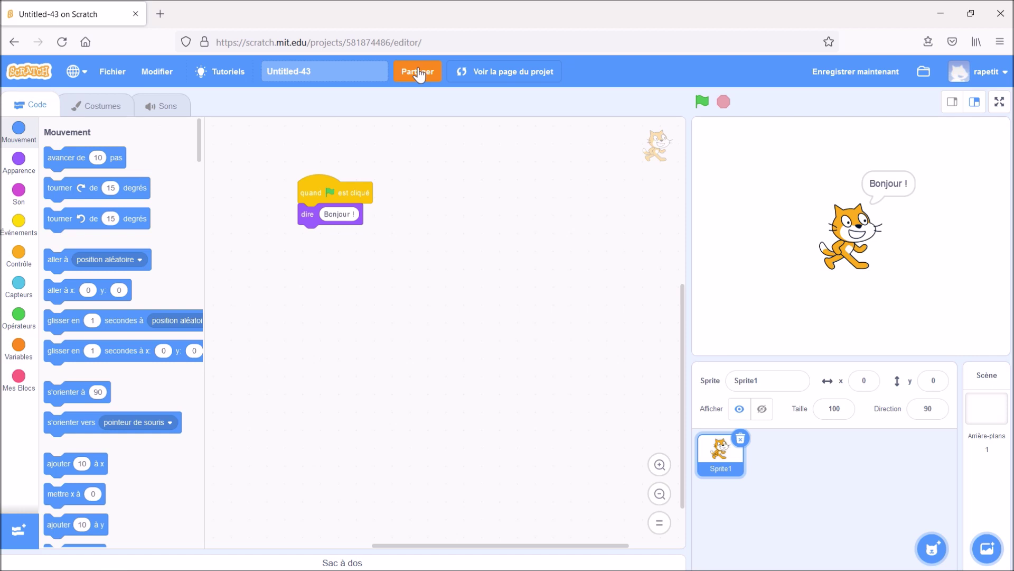
- Share Untitled-43 with 'Partager', then select the page address and click away
click(419, 73)
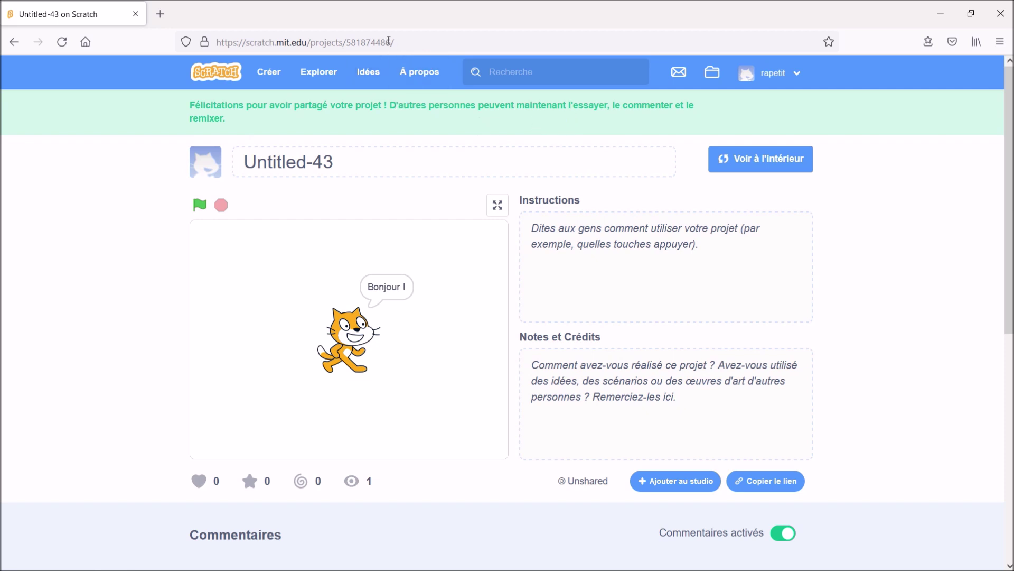
click(388, 42)
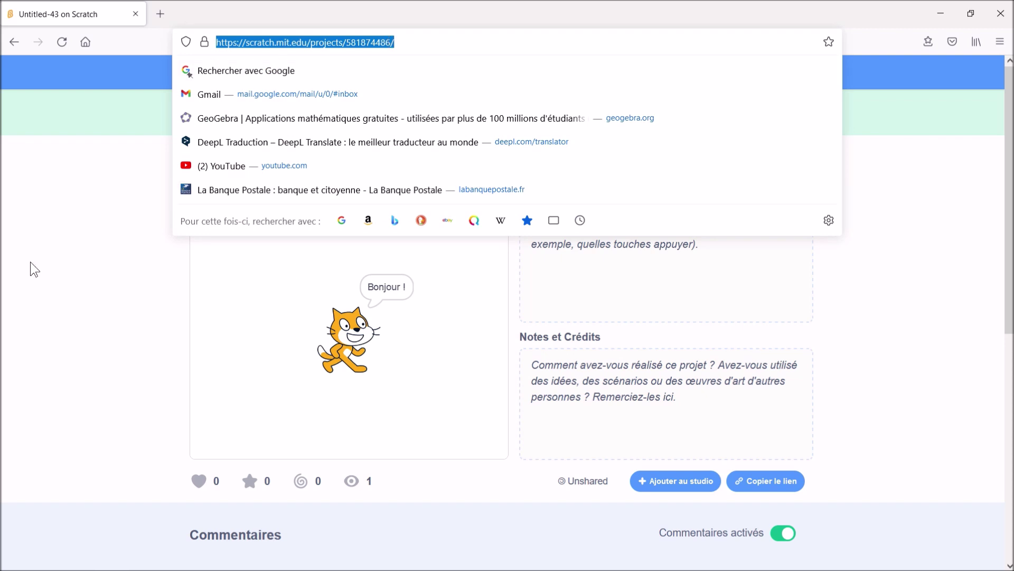
click(114, 295)
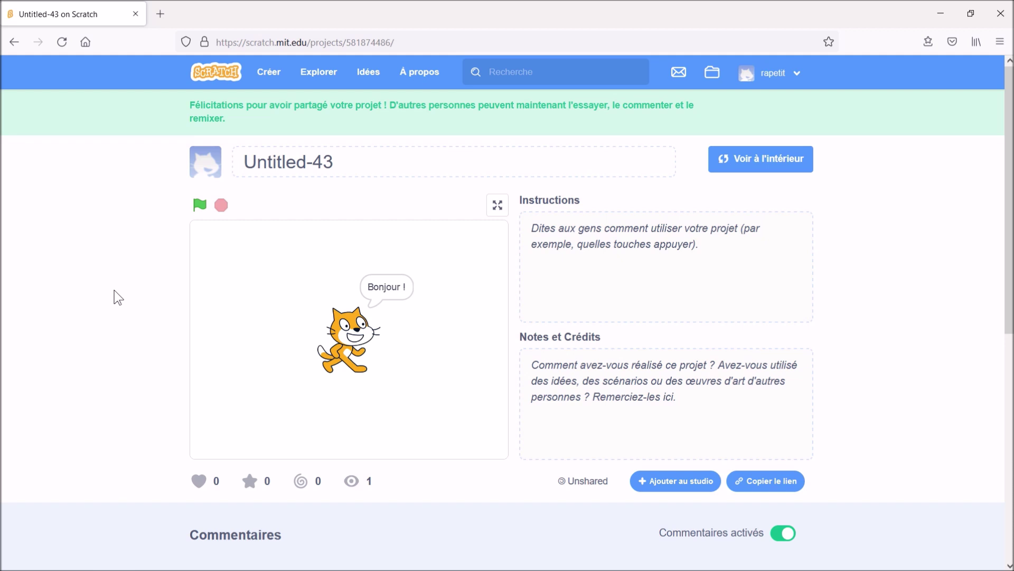
click(713, 79)
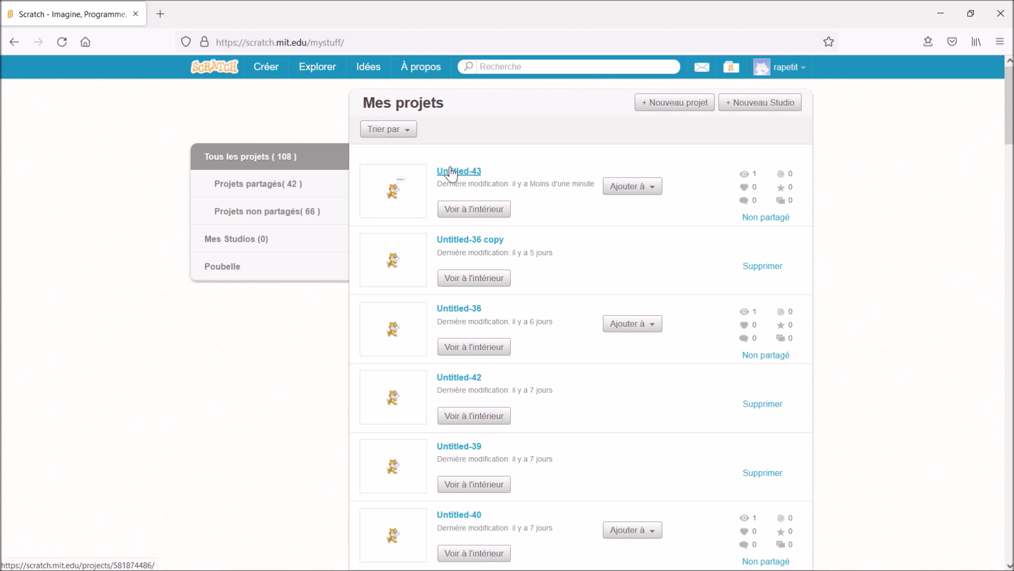
scroll(491, 427, down, 3)
scroll(490, 430, down, 3)
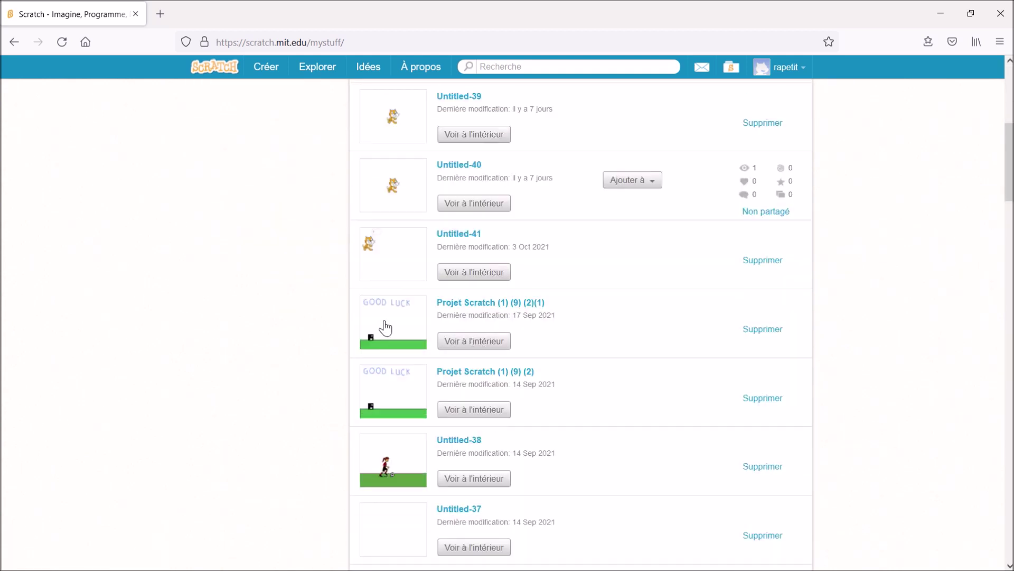
scroll(419, 453, down, 2)
scroll(419, 453, down, 6)
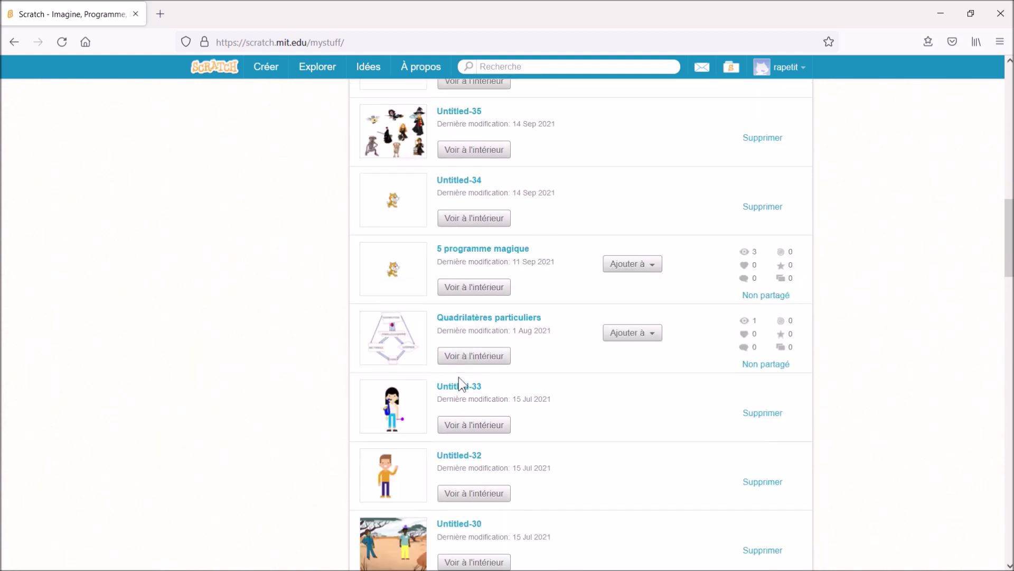
scroll(458, 376, down, 5)
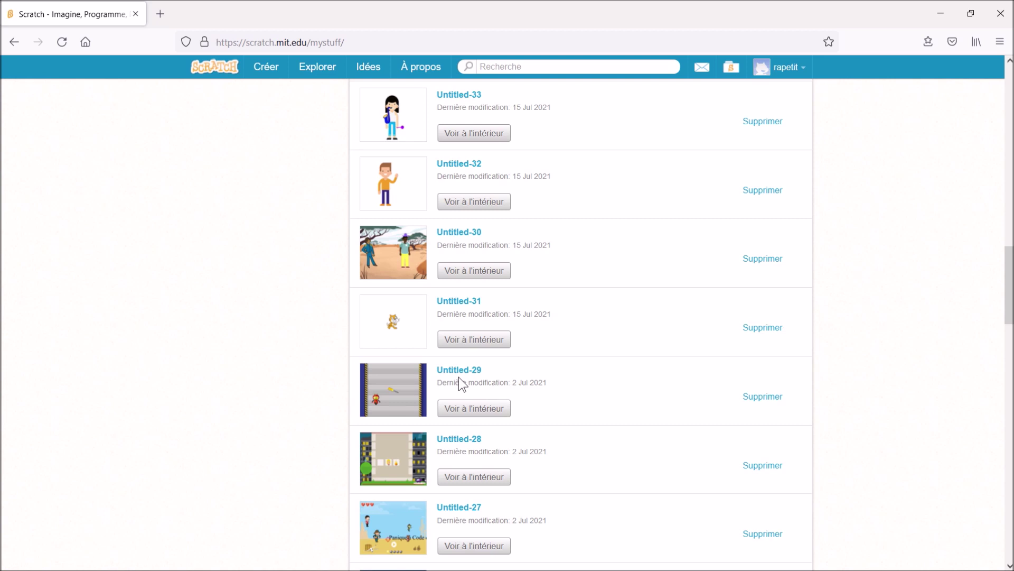
scroll(459, 376, down, 3)
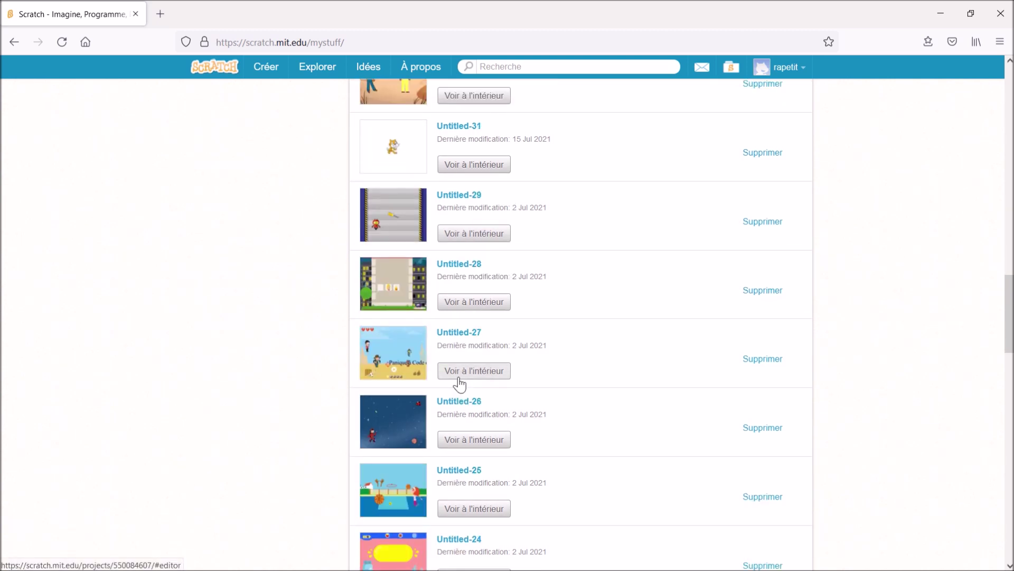
scroll(459, 379, down, 6)
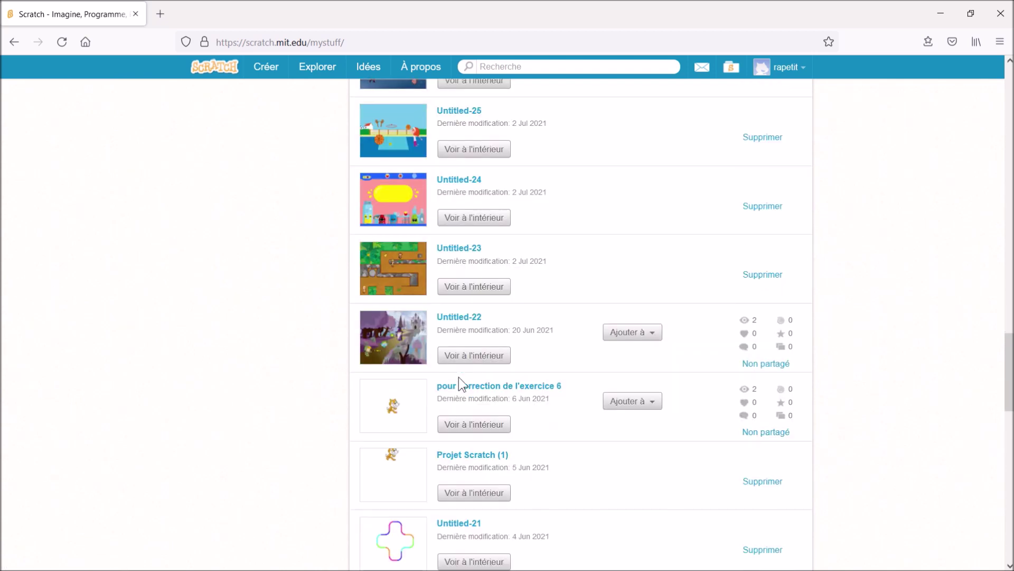
scroll(459, 376, down, 12)
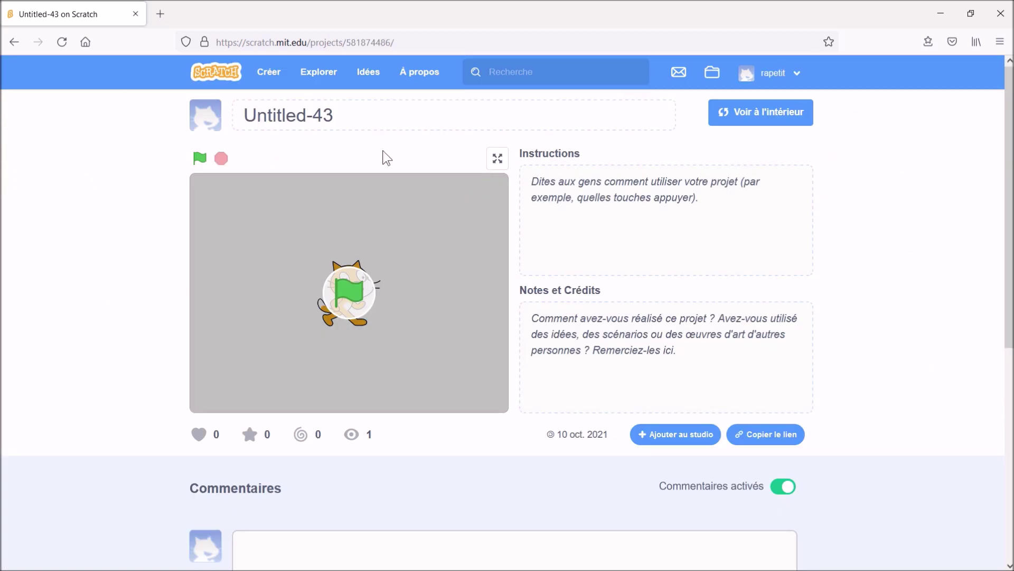
- Replace the title 'Untitled-43' with 'test vidéo scratch' and confirm it
click(361, 116)
drag(360, 116, 221, 117)
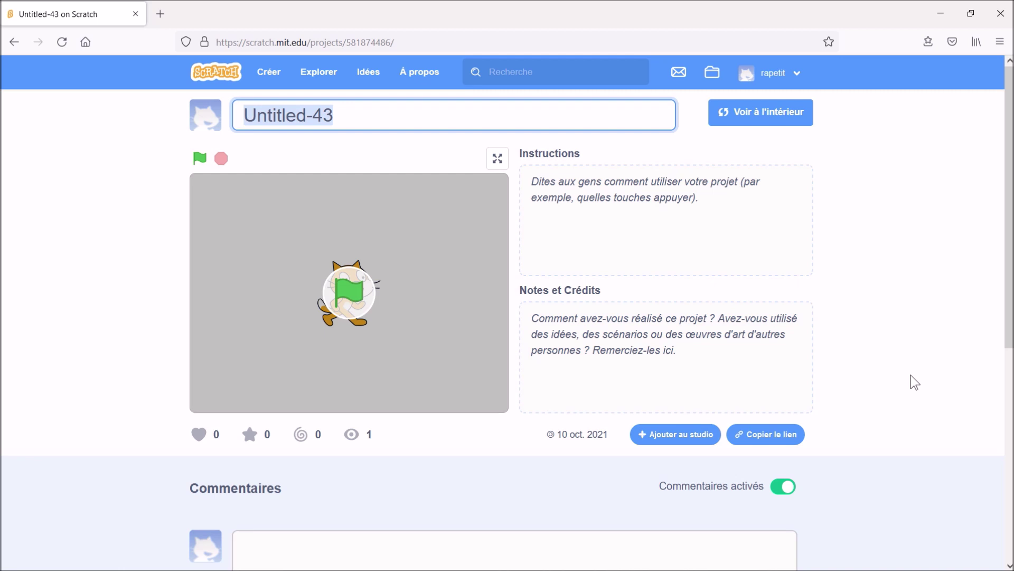
text(test )
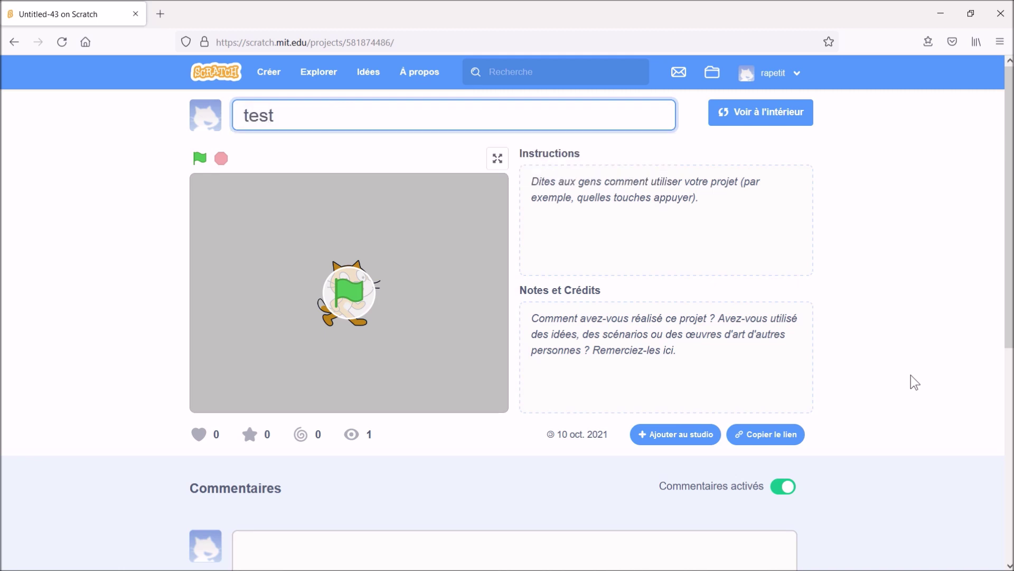
text(vidéo scratch)
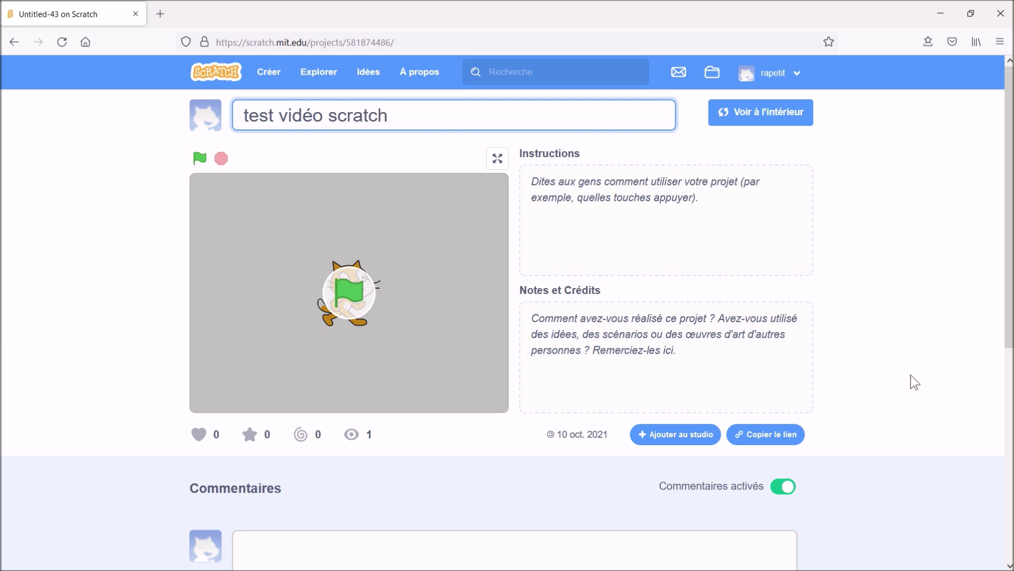
key(Return)
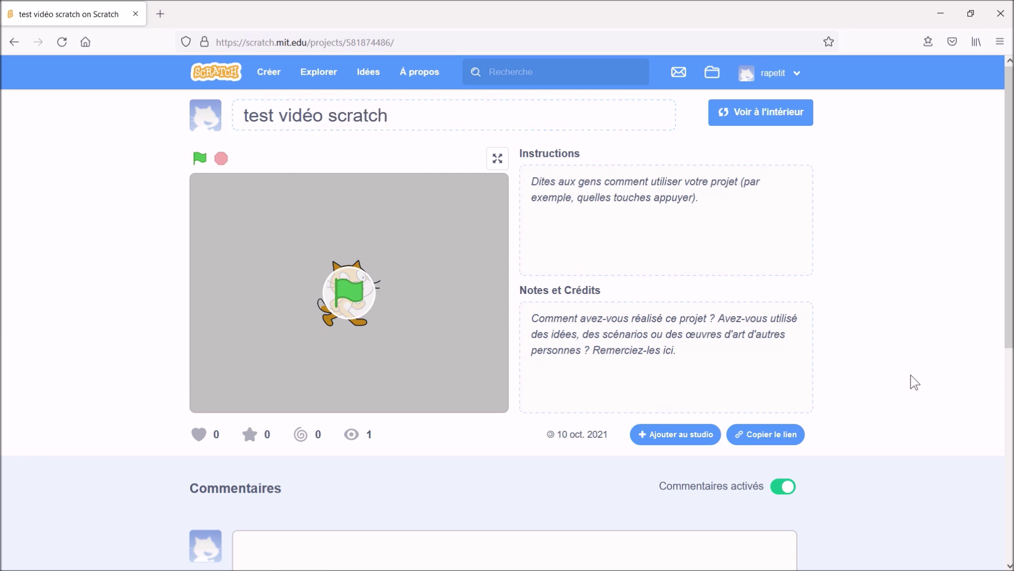